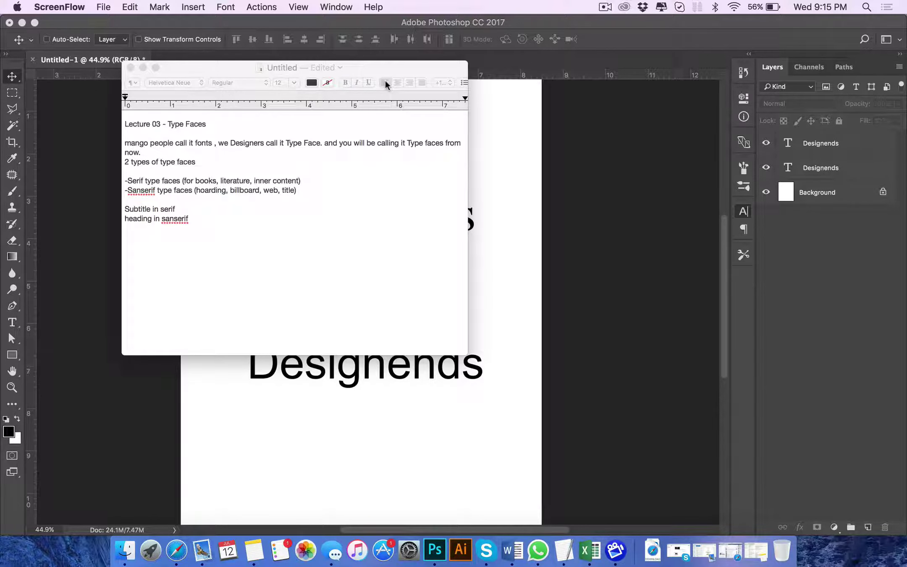
- Move the TextEdit notes aside, briefly highlighting 'mango people call it fonts', then return to Photoshop
drag(243, 66, 477, 153)
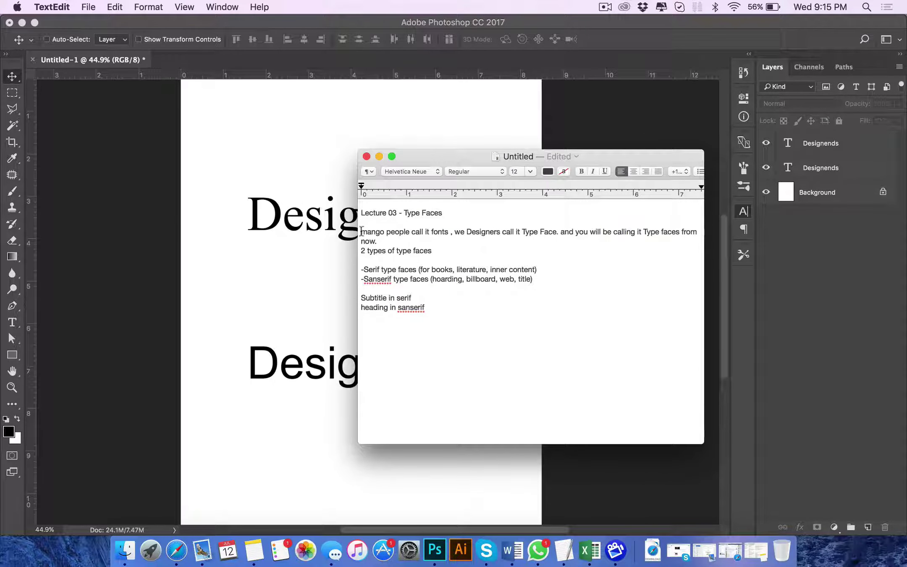
drag(362, 231, 449, 231)
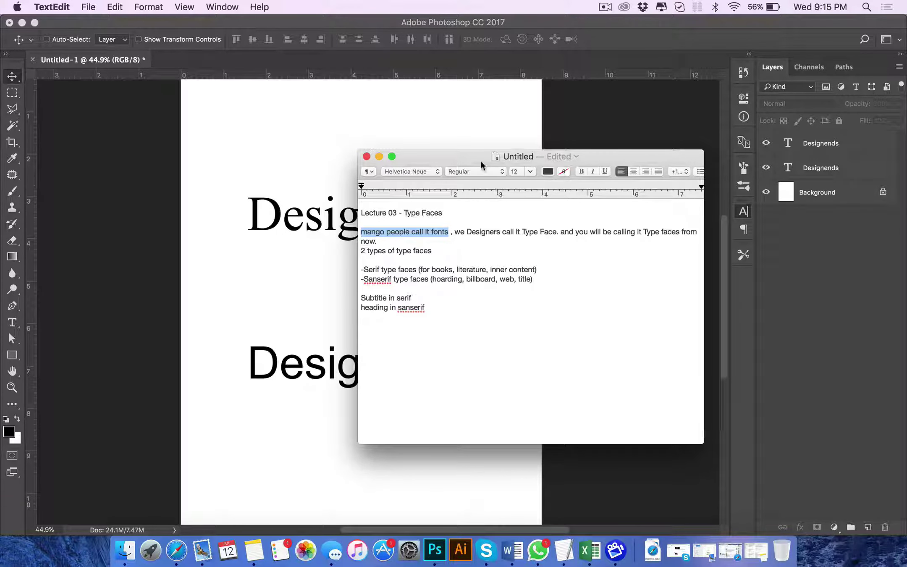
drag(474, 153, 457, 153)
click(446, 221)
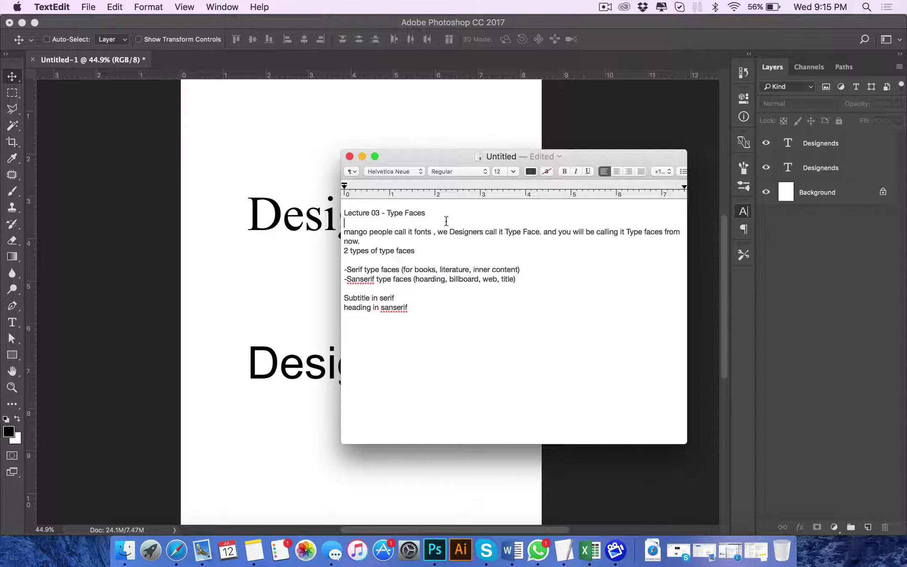
click(630, 117)
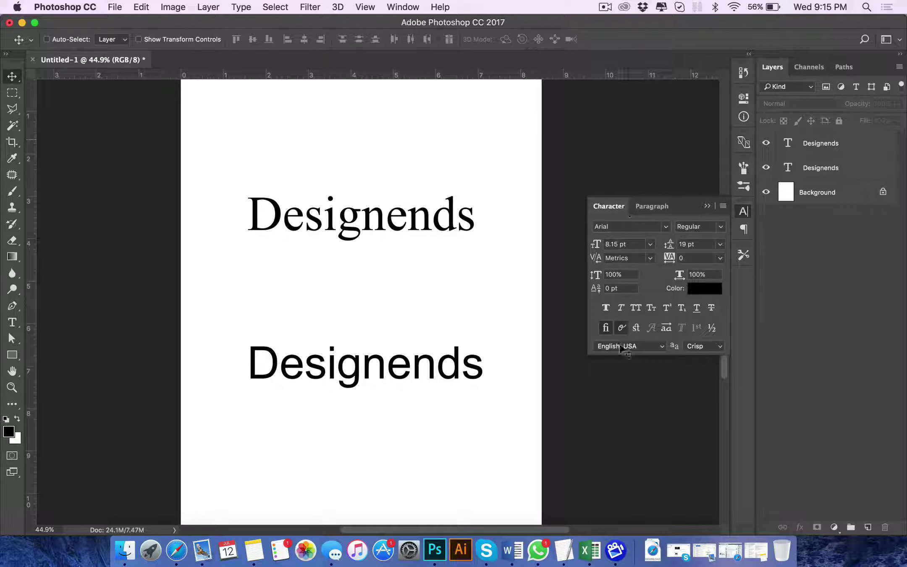
- Bring the Lecture 03 type-face notes in TextEdit to the front from the Dock
click(564, 548)
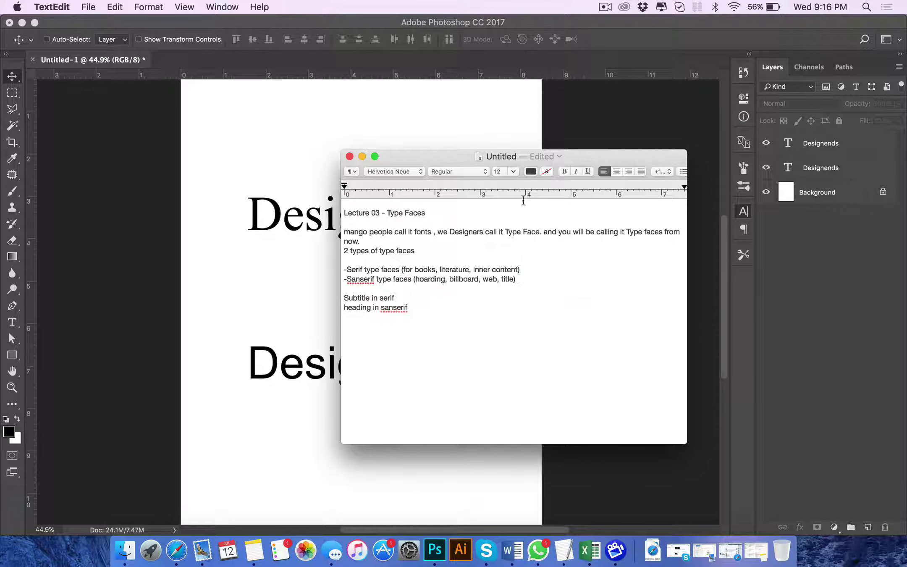
- Reposition the notes window, highlighting 'sanserif' while reading, then return to the Photoshop page
drag(458, 157, 523, 137)
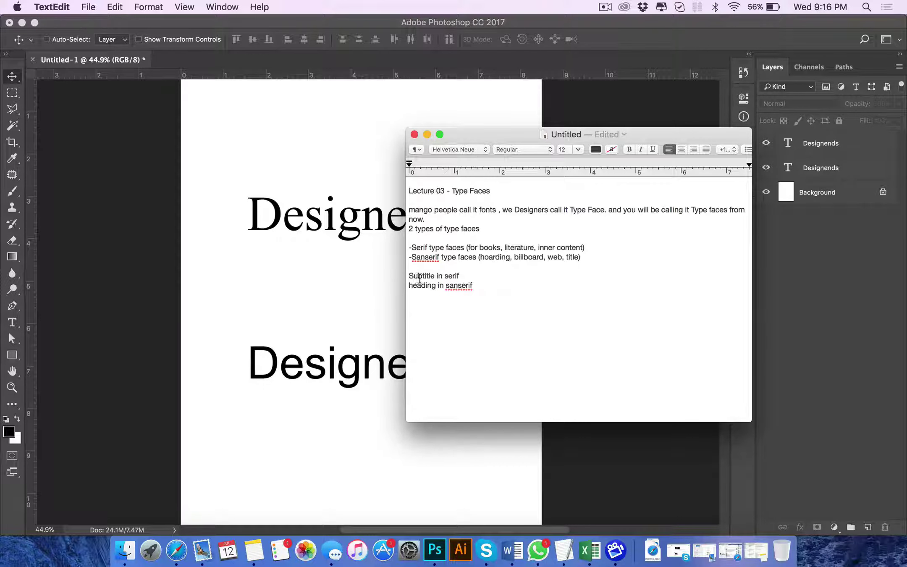
double_click(453, 286)
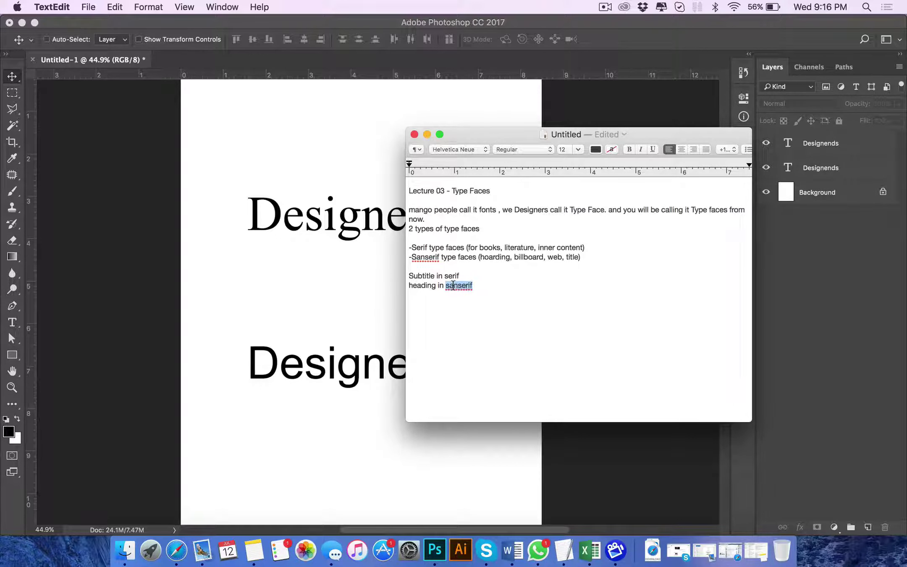
click(417, 275)
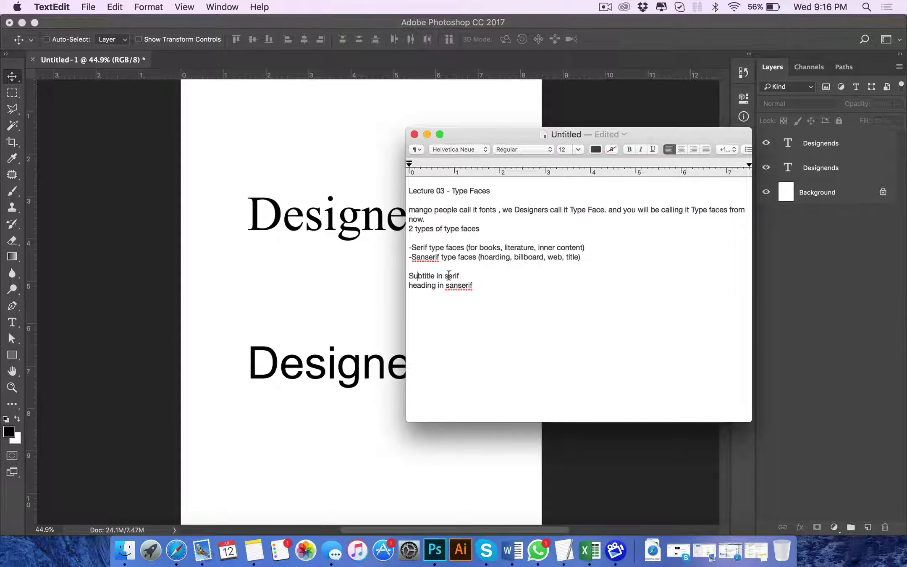
mouse_move(490, 134)
mouse_down()
mouse_move(553, 117)
mouse_move(650, 110)
mouse_up()
click(137, 152)
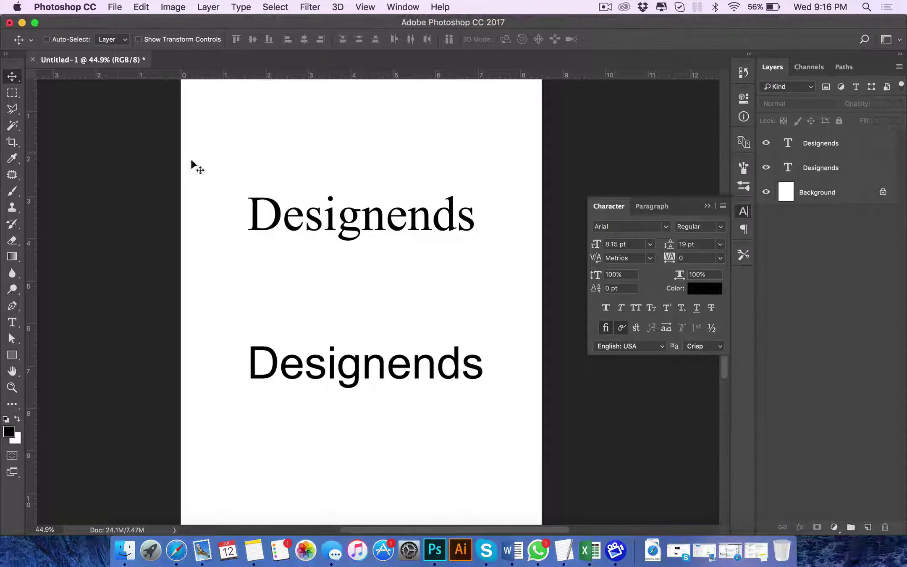
click(625, 6)
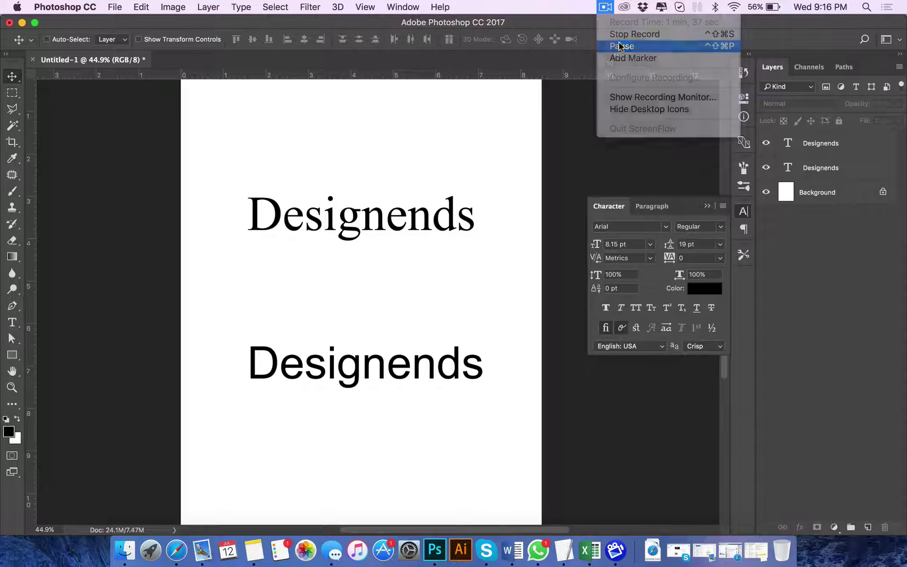
click(626, 45)
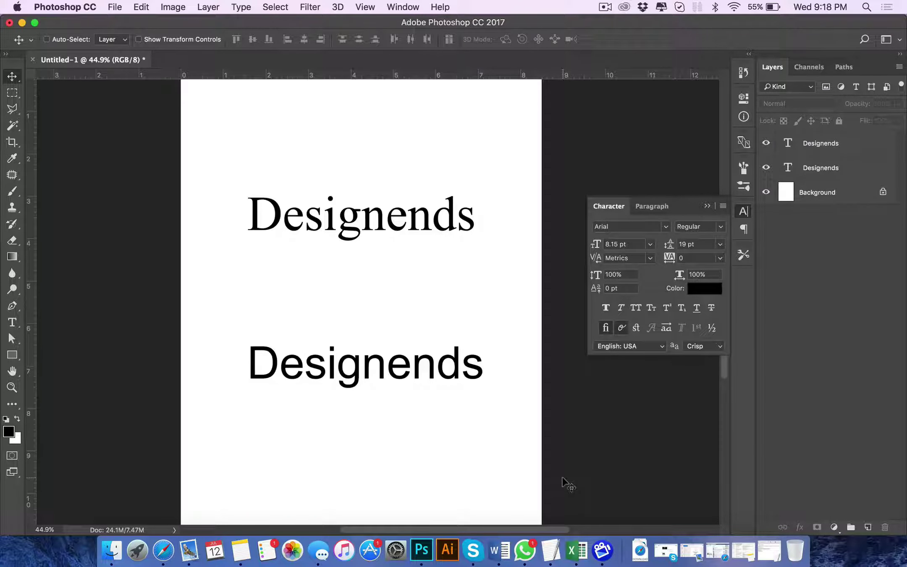
click(550, 549)
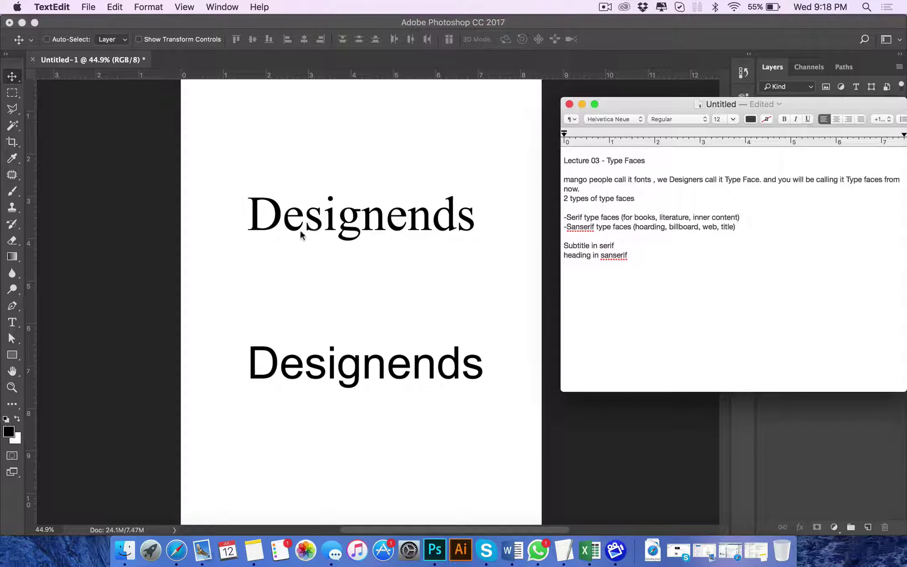
- Zoom in and out on the Designends page, then bring the TextEdit notes forward
click(276, 229)
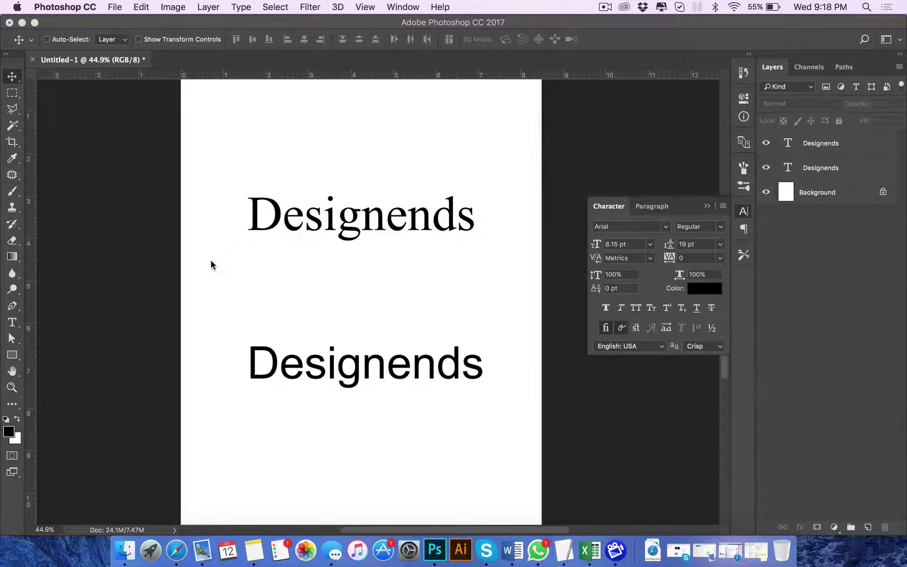
scroll(287, 228, up, 3)
scroll(286, 229, up, 3)
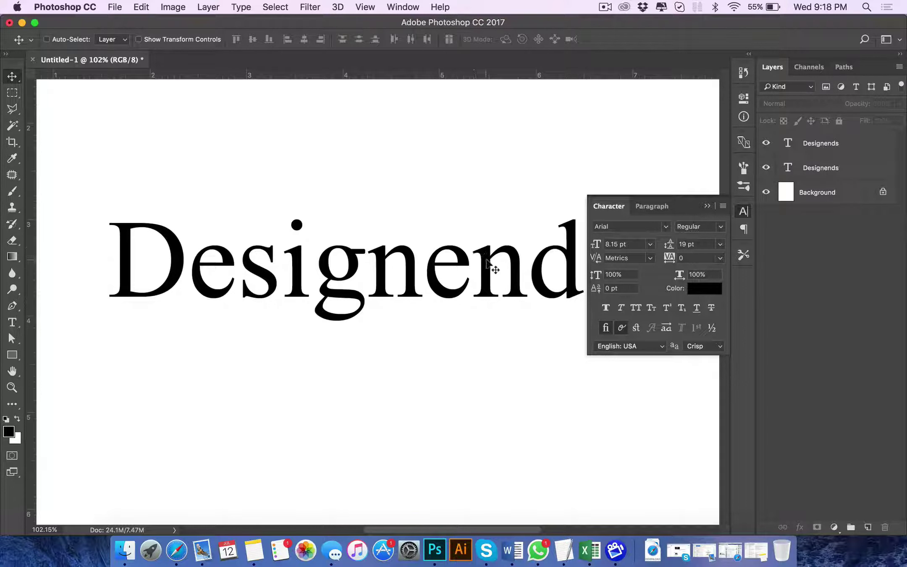
scroll(420, 282, down, 3)
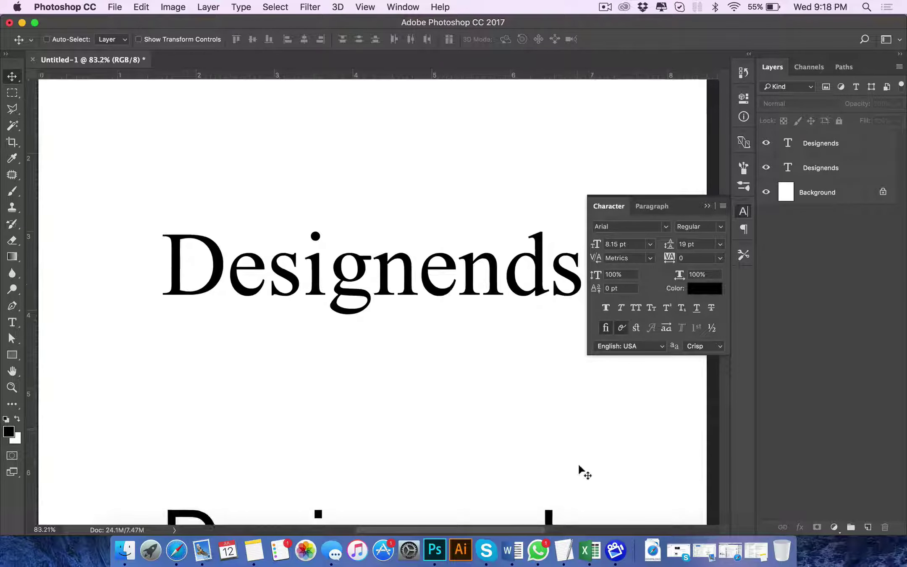
click(564, 550)
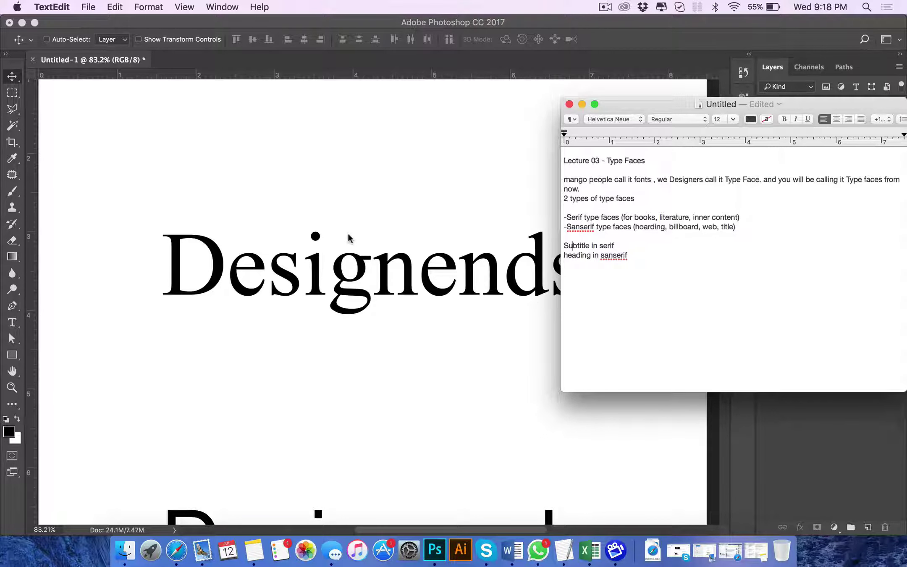
- Scroll the canvas, shift the notes window left and minimize it to the Dock
scroll(348, 235, down, 5)
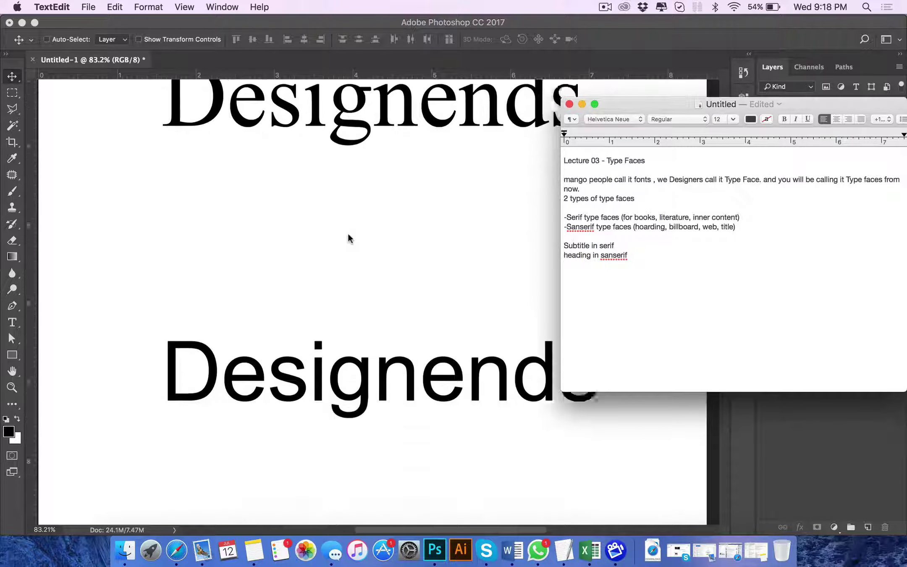
scroll(348, 239, down, 1)
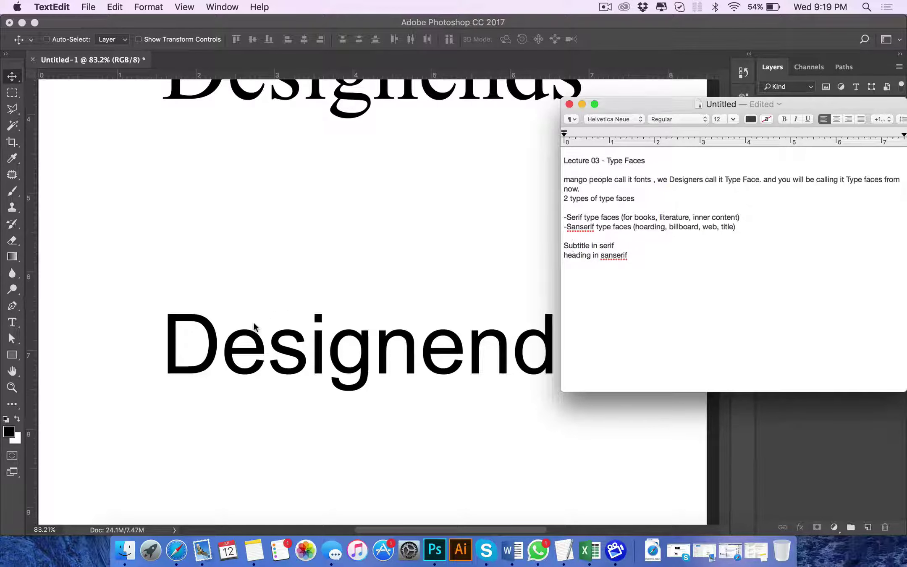
scroll(297, 278, up, 3)
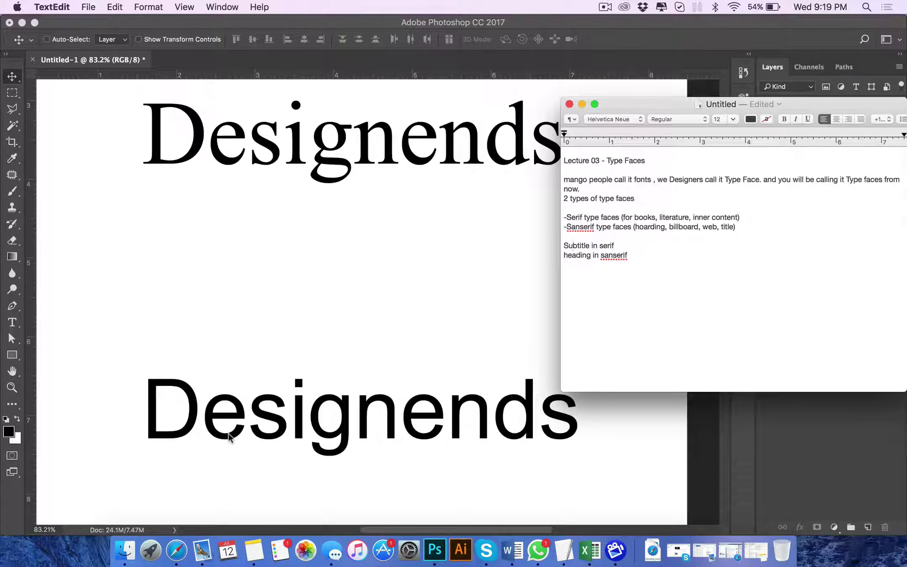
drag(636, 110, 541, 113)
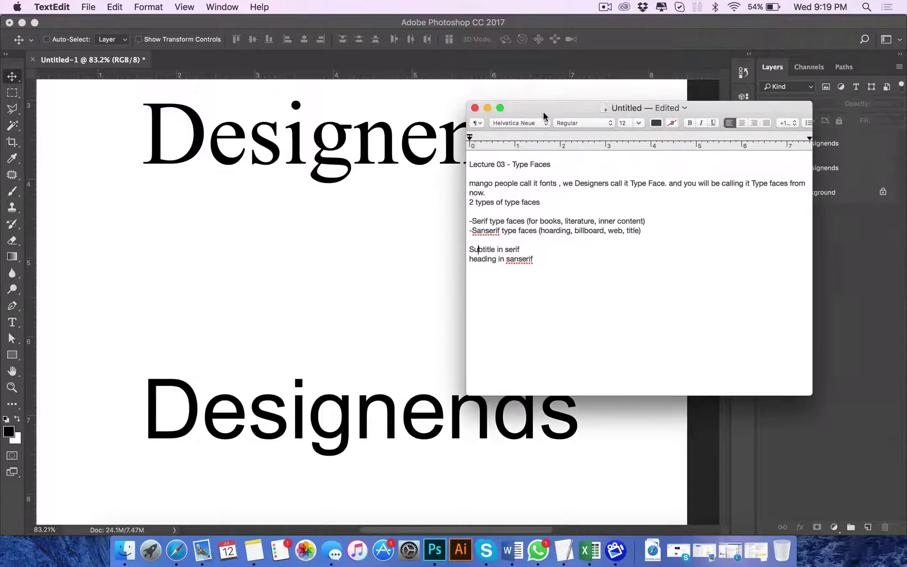
click(487, 108)
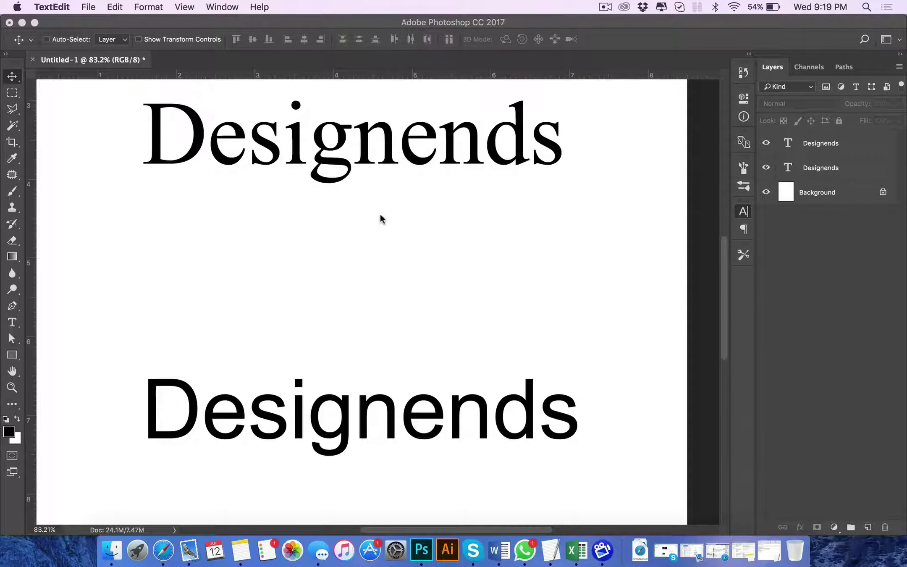
- Fit the page in view, select the serif Designends text layer and drag it up-left
click(381, 218)
key(super+0)
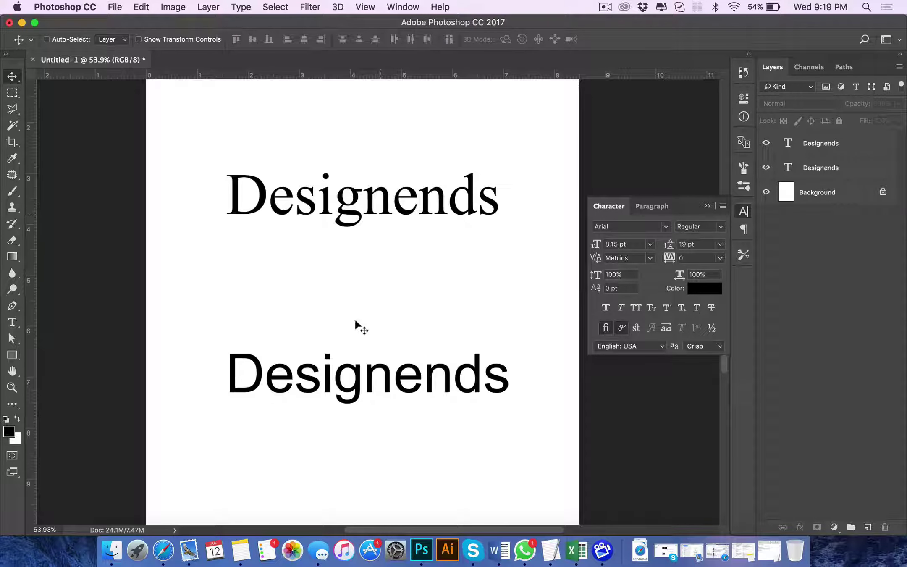
click(391, 370)
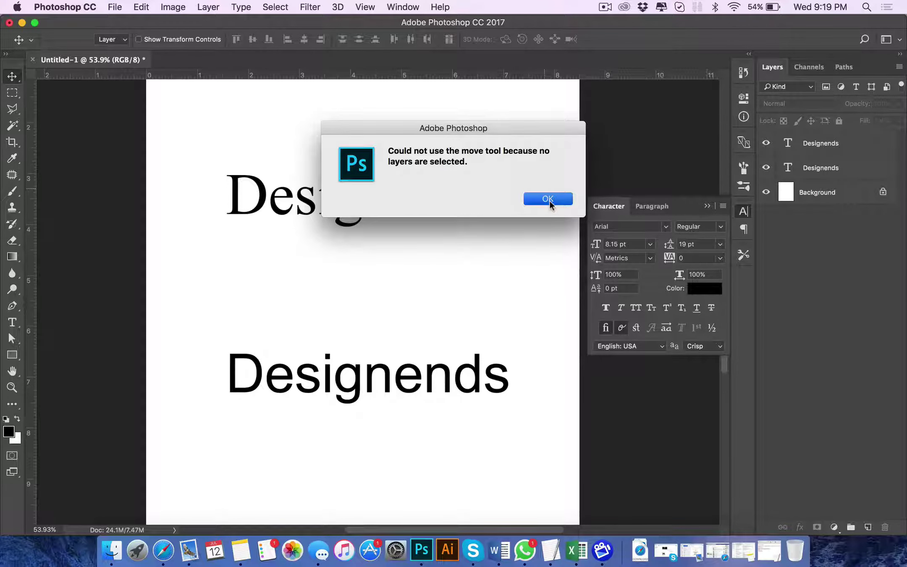
click(547, 198)
super+click(397, 206)
drag(396, 206, 365, 165)
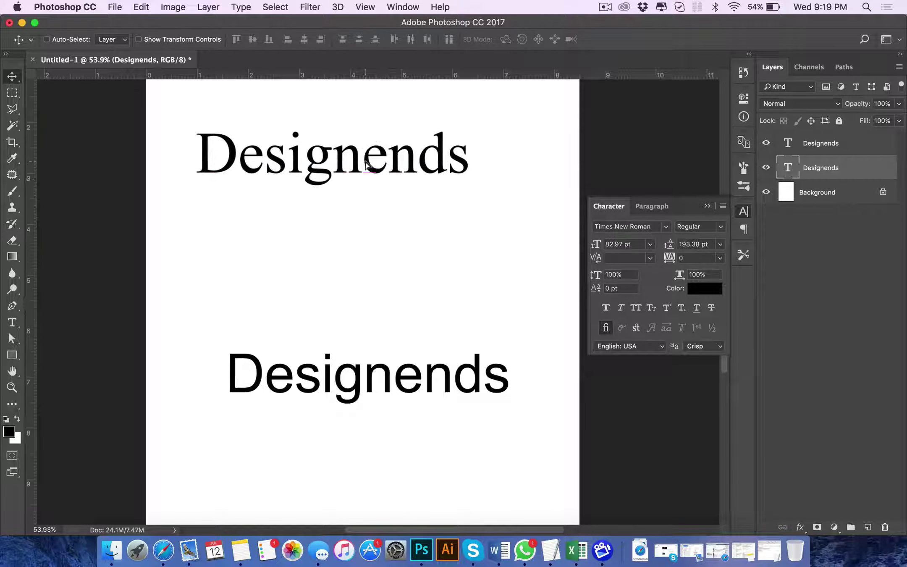
- Scale the serif heading down to about 45% (~39 pt) and nudge it to the top-left
scroll(366, 165, down, 1)
key(super+t)
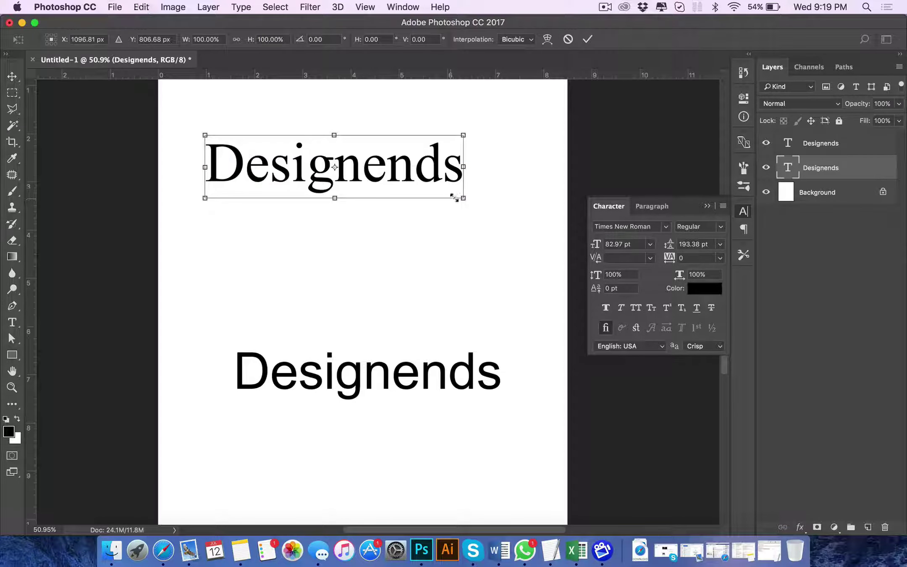
drag(456, 197, 324, 173)
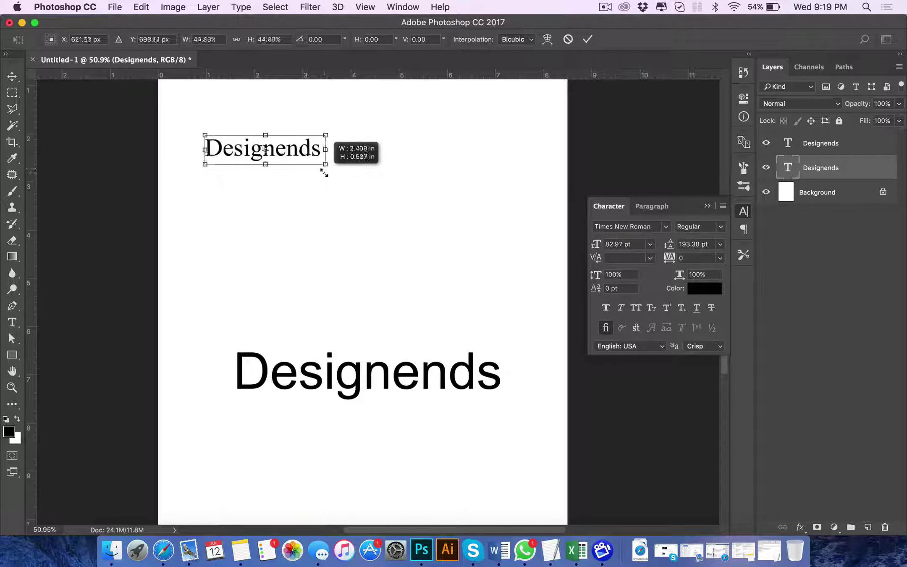
key(Return)
drag(299, 154, 274, 142)
- Draw a paragraph text box below the heading and fill it with Lorem Ipsum placeholder text
key(t)
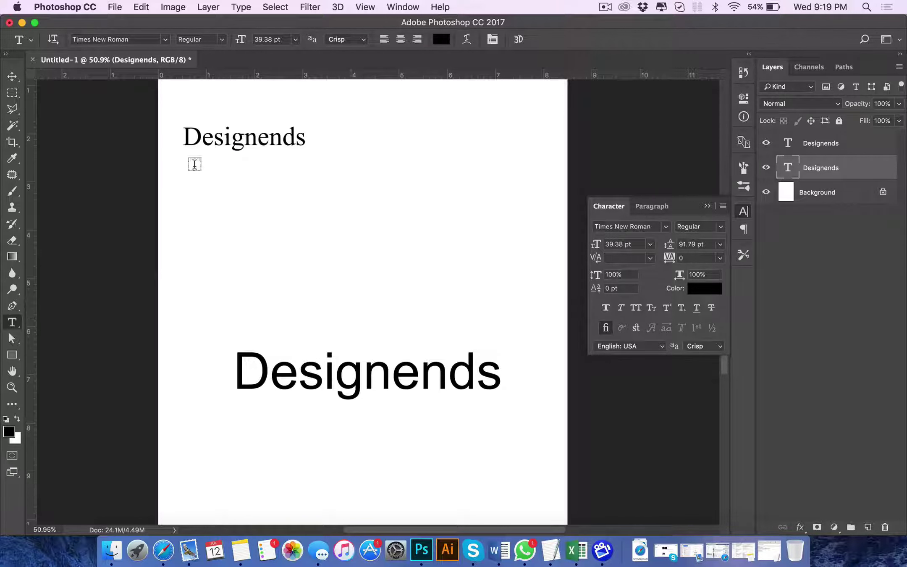
drag(184, 160, 532, 189)
click(209, 7)
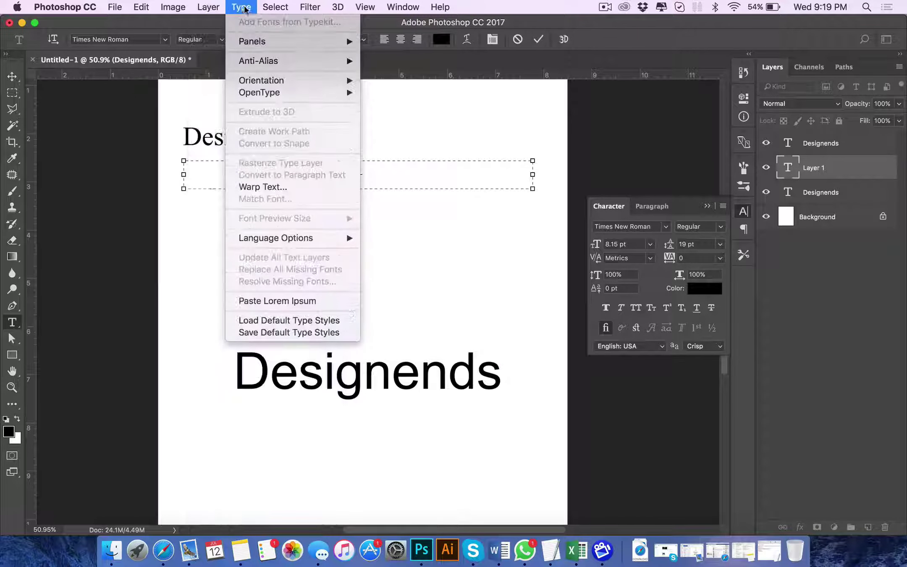
click(290, 301)
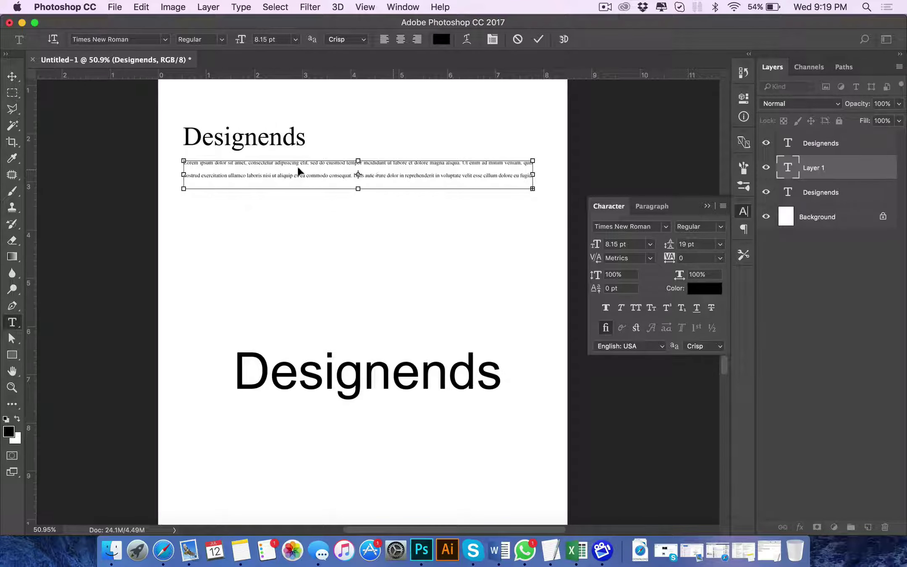
key(super+a)
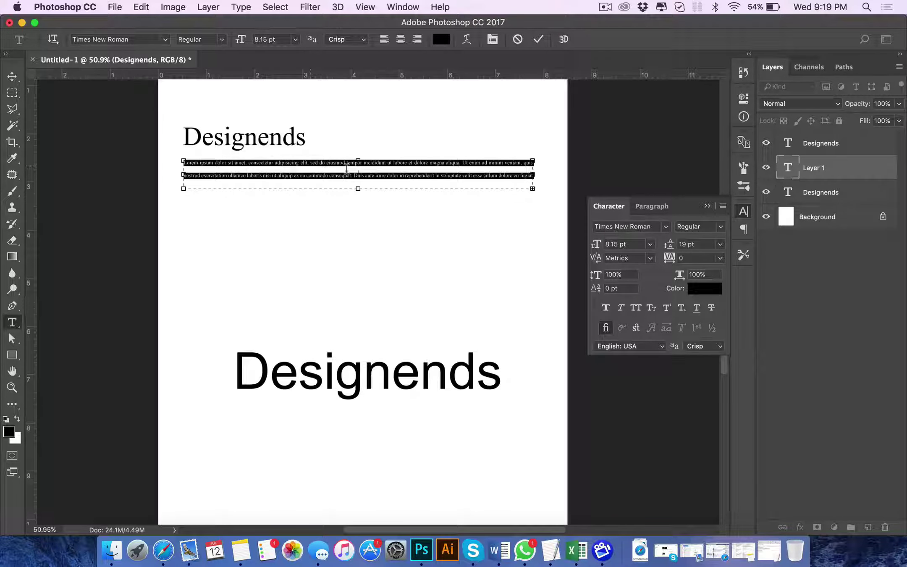
- Reduce the paragraph's leading to 16 pt and trim it to end at 'in voluptate'
key(alt+Up)
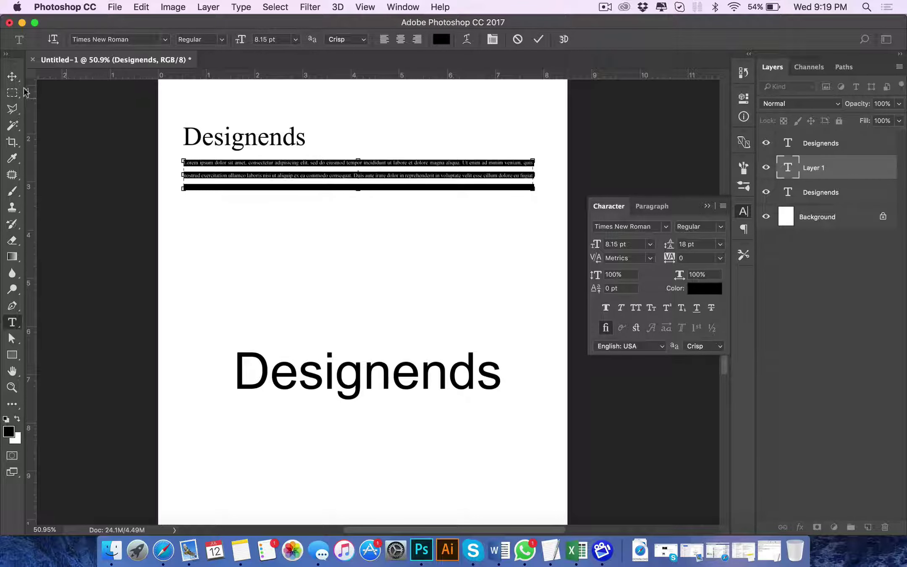
key(alt+Up)
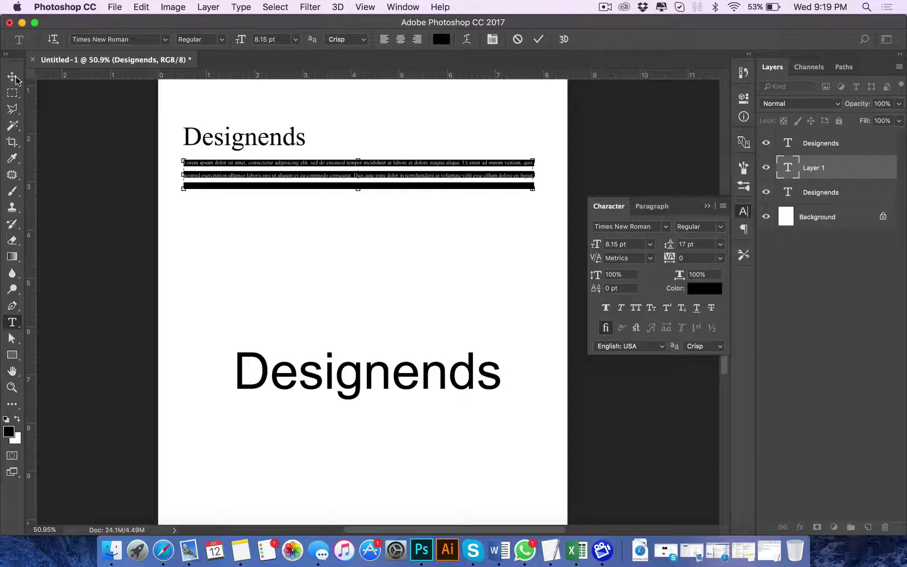
key(alt+Up)
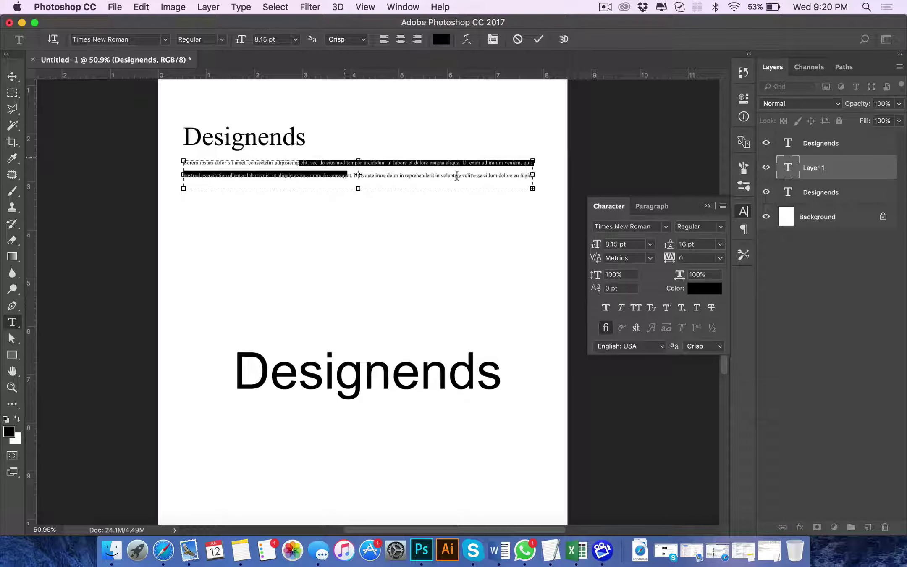
key(super+Return)
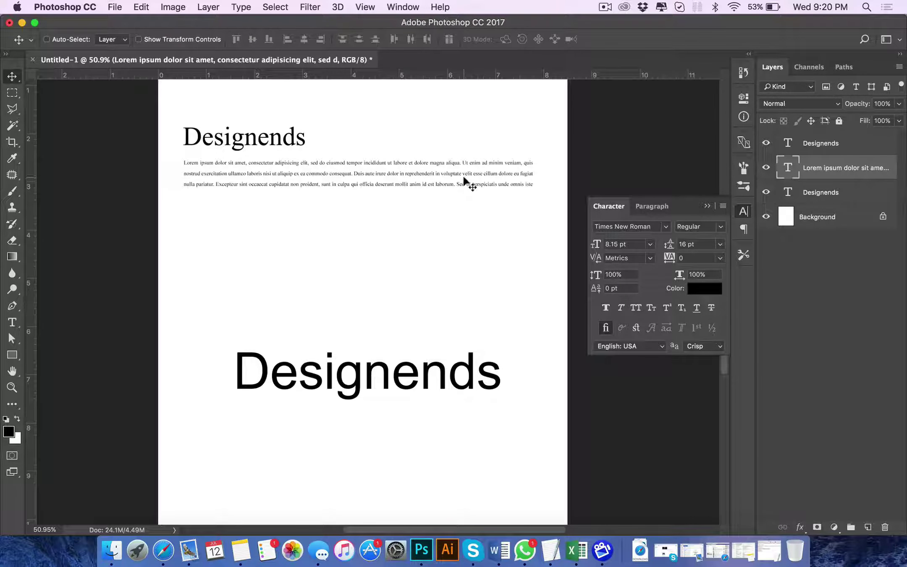
click(463, 174)
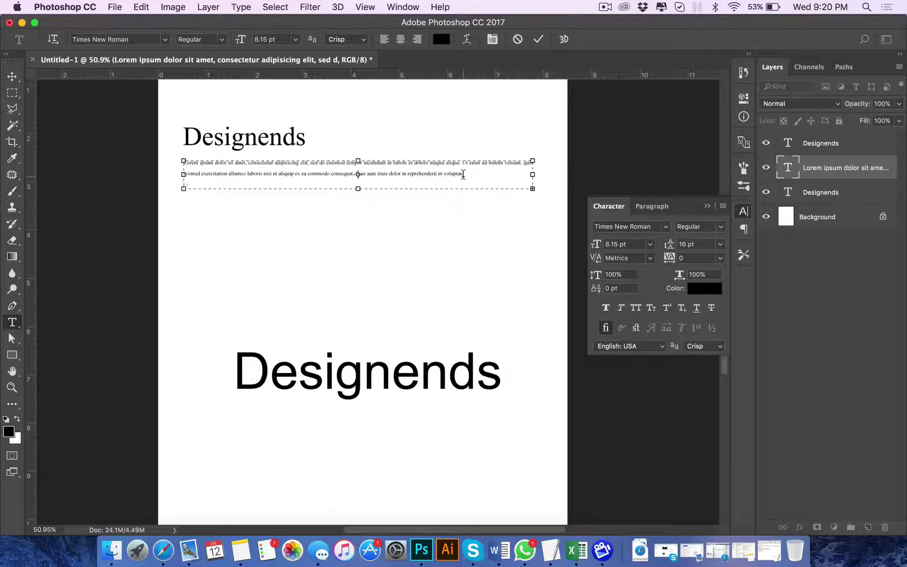
click(10, 76)
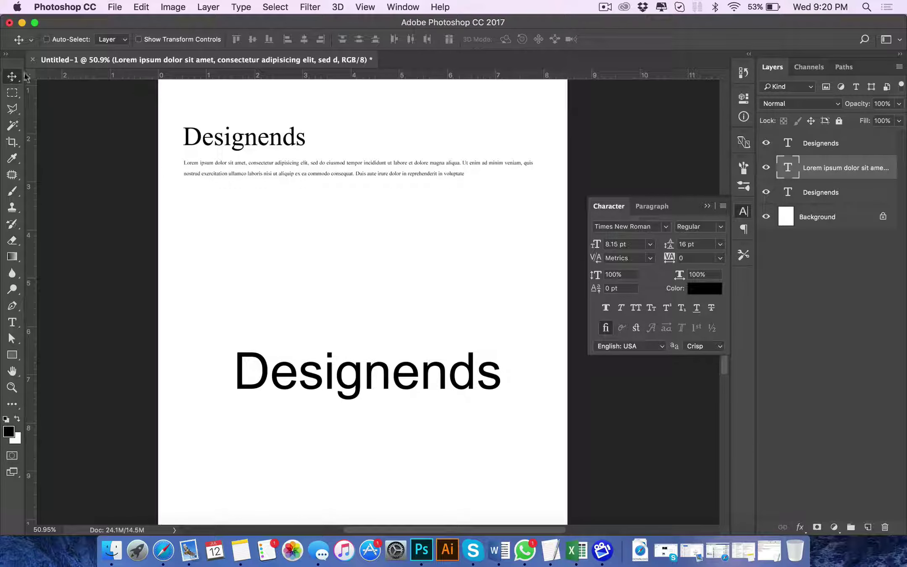
super+click(269, 139)
- Duplicate the serif heading below the paragraph and scale the copy down to 31 pt
drag(281, 140, 273, 209)
key(super+t)
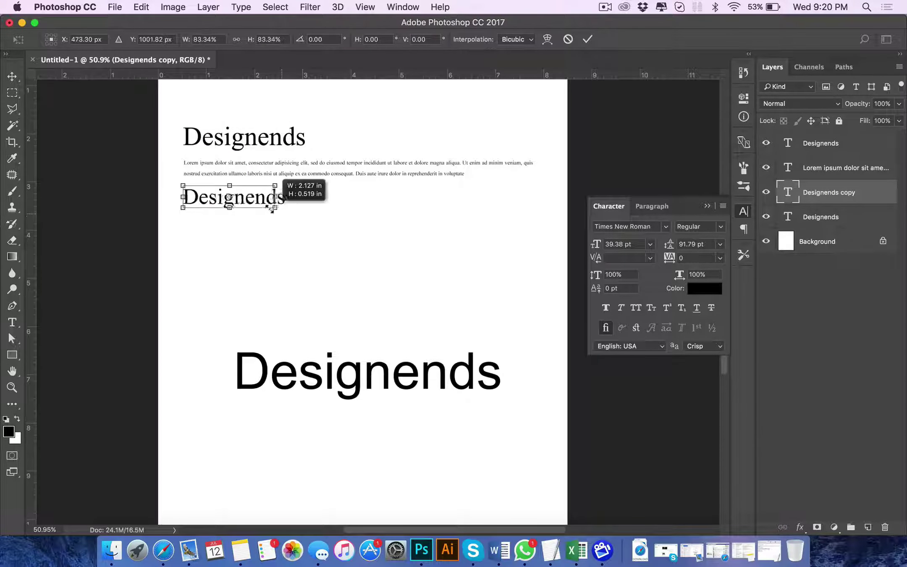
key(Return)
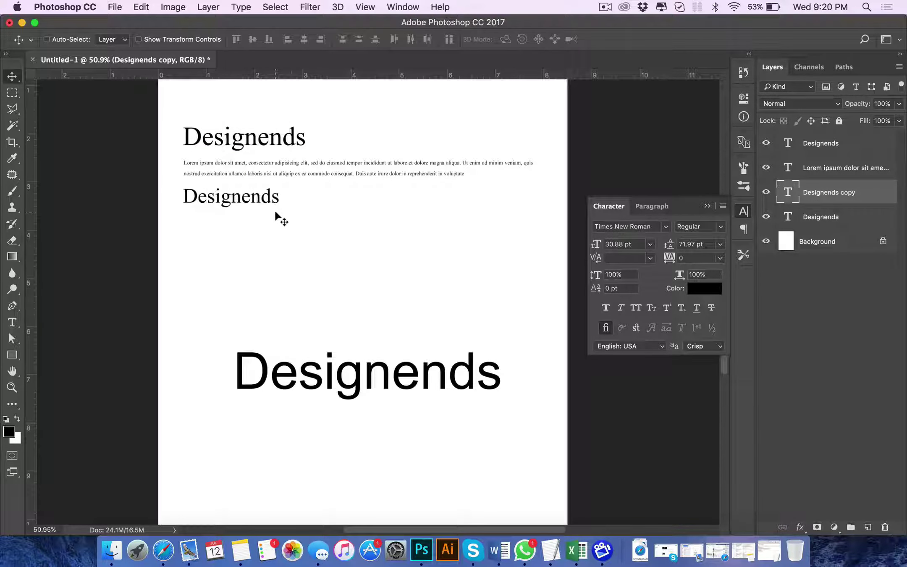
- Hide the large Arial Designends layer and select all the Lorem ipsum paragraph text
click(348, 378)
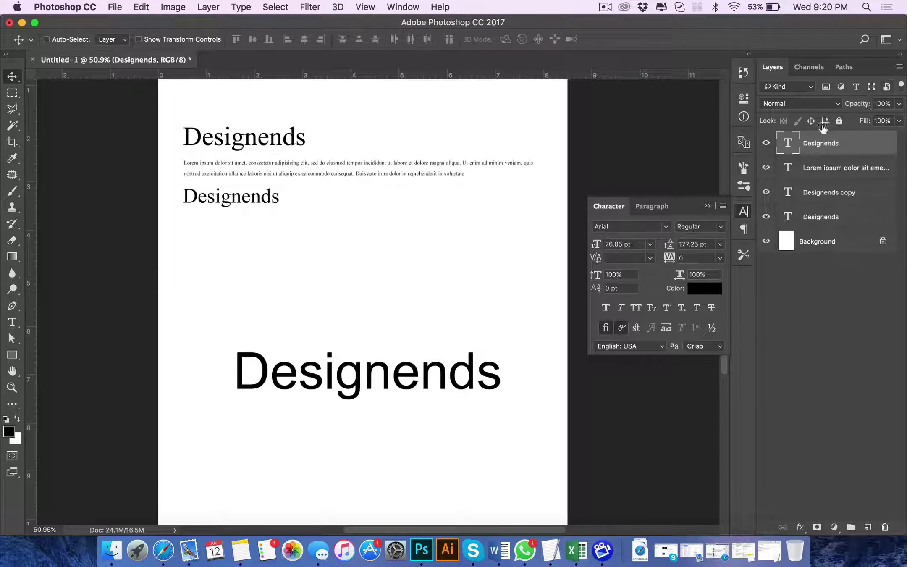
click(766, 143)
key(t)
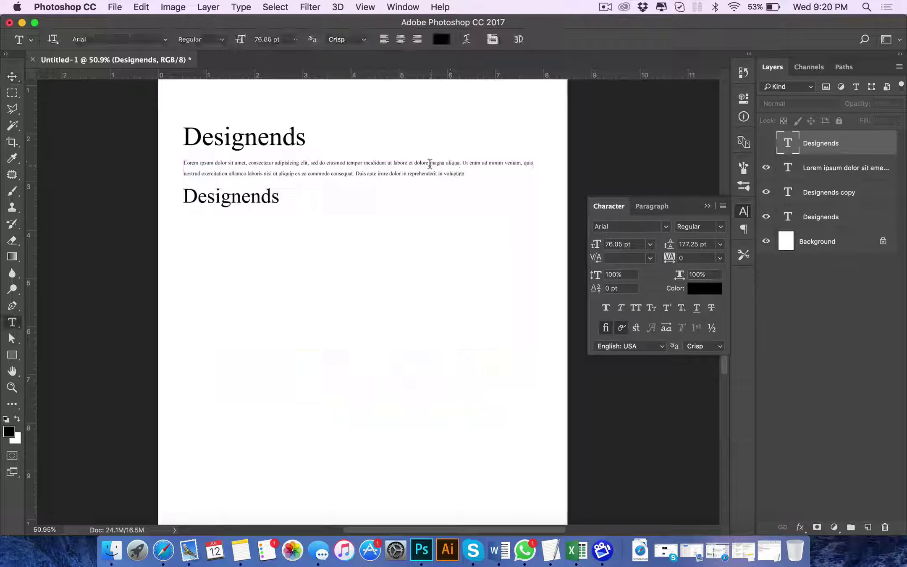
click(425, 164)
key(ctrl+a)
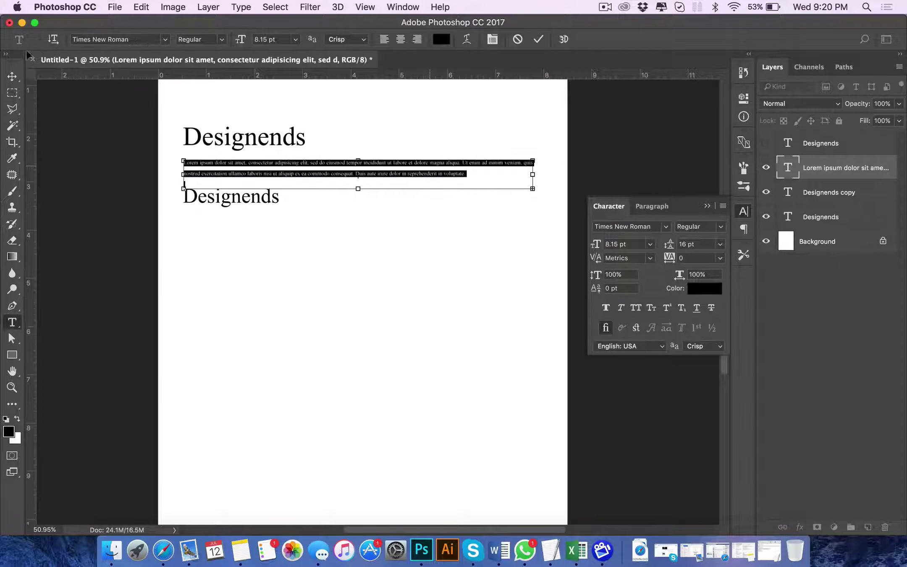
- Set the Lorem ipsum paragraph in Verdana and nudge the smaller Designends heading lower
click(145, 39)
text(ver)
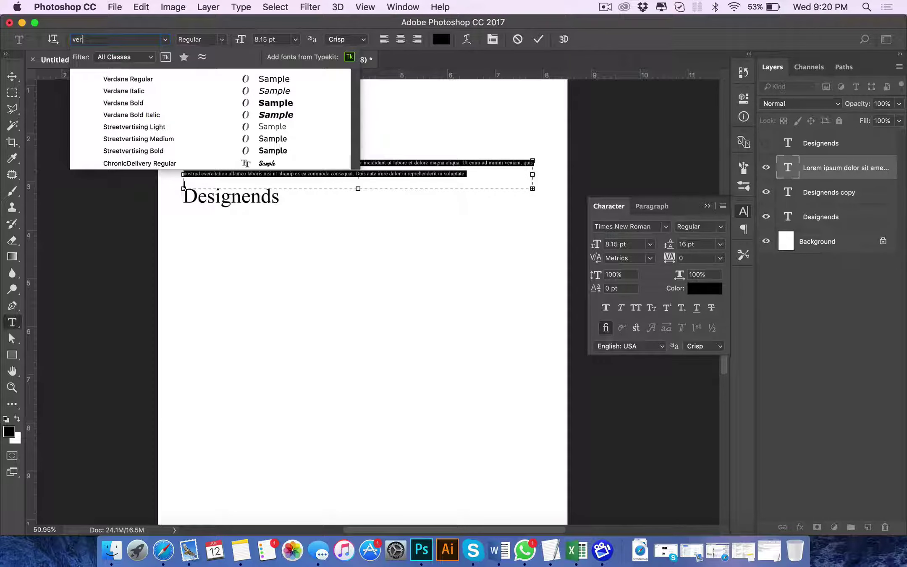
text(d)
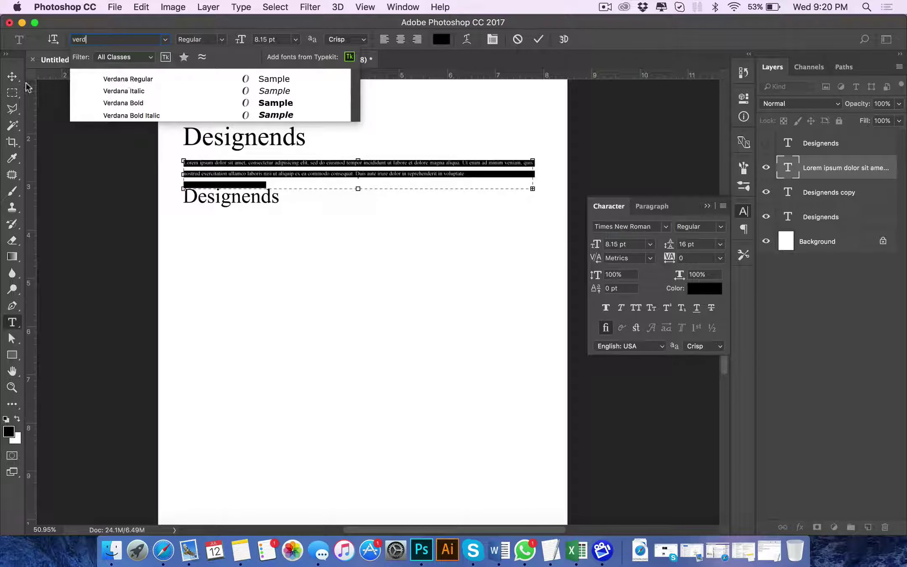
key(Return)
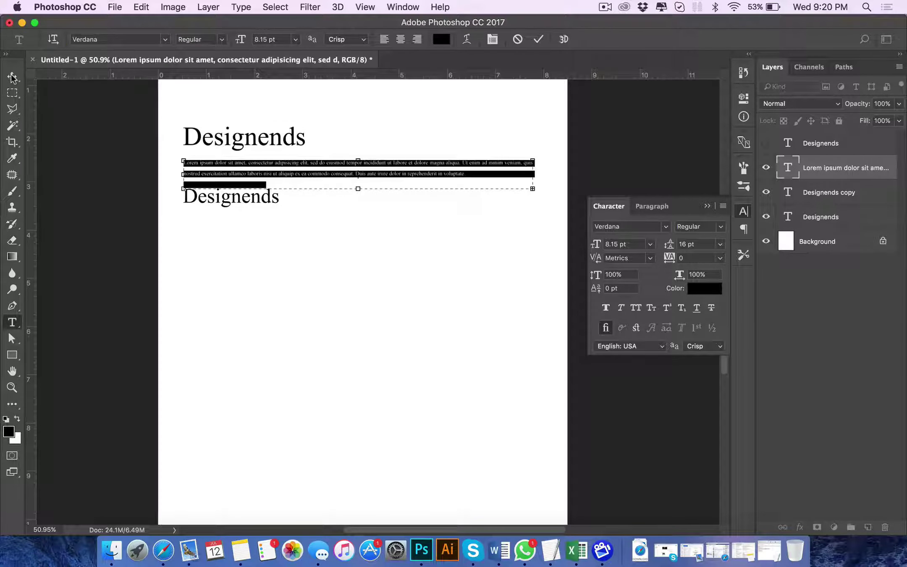
click(11, 76)
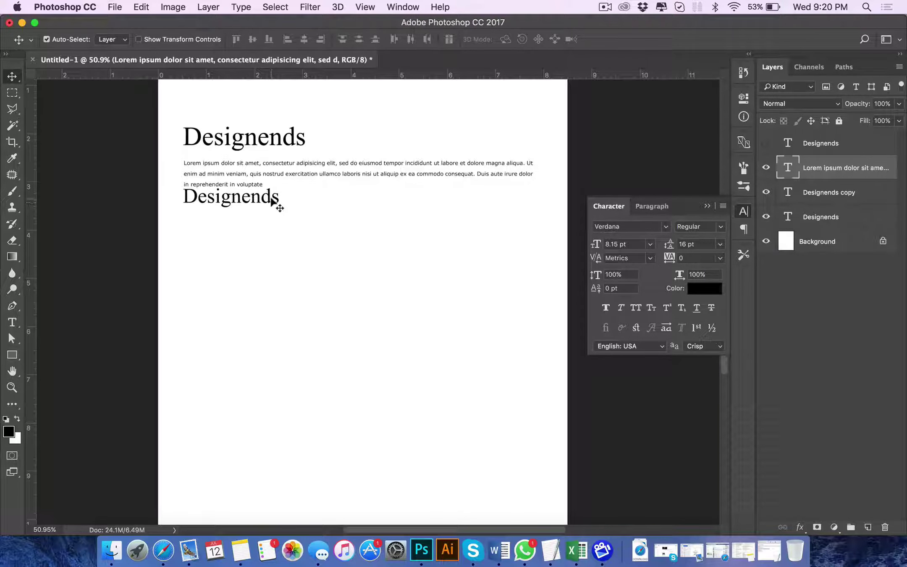
drag(271, 201, 277, 220)
- Copy the Lorem ipsum paragraph below the second heading, adding a 'velit esse' paragraph
click(326, 174)
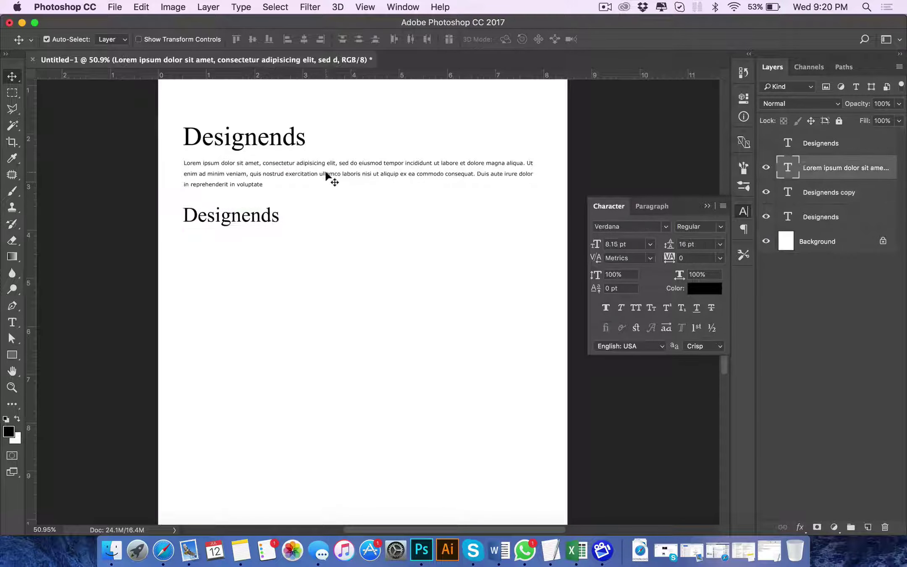
mouse_move(327, 174)
mouse_down()
mouse_move(326, 250)
mouse_move(359, 404)
mouse_up()
double_click(282, 247)
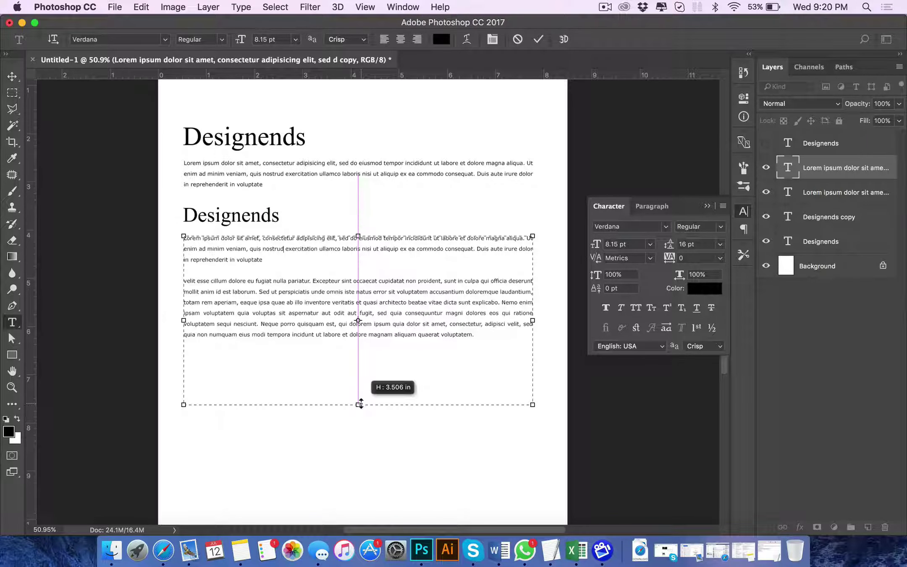
click(11, 76)
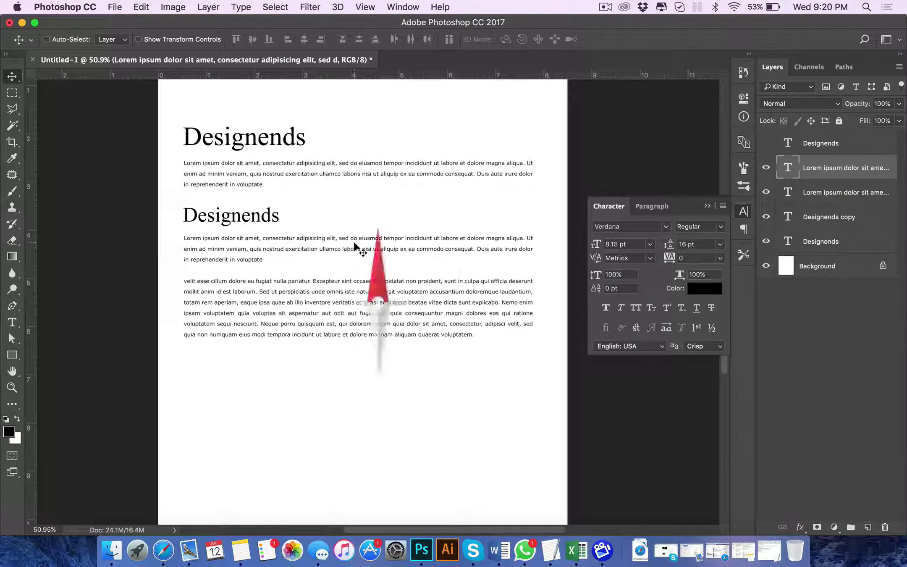
key(super+equal)
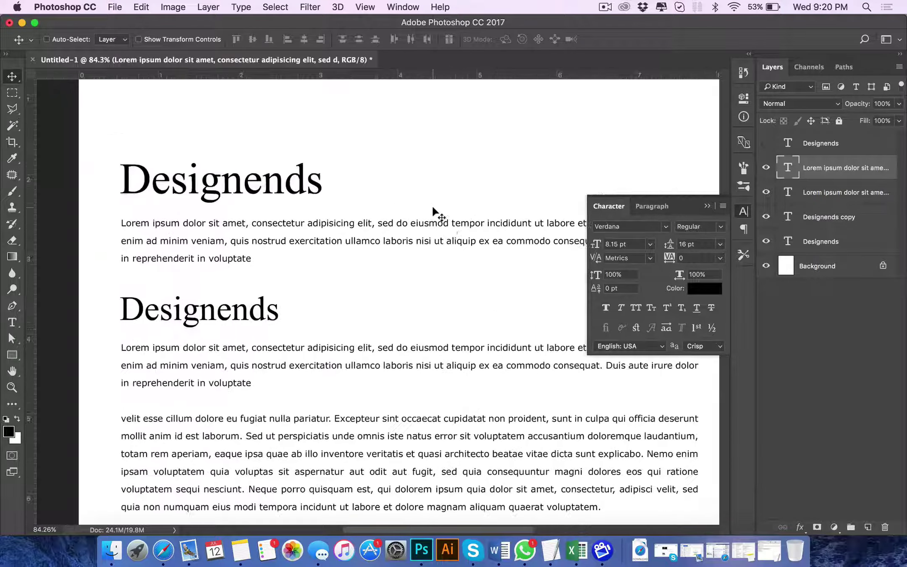
scroll(433, 210, down, 2)
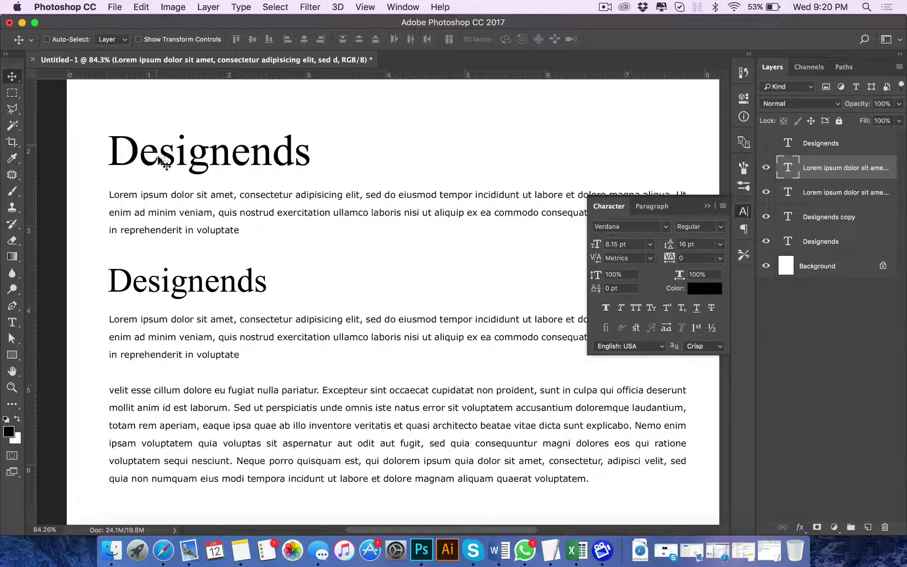
- Open the serif Designends heading for editing, then scroll around the page to review it
key(t)
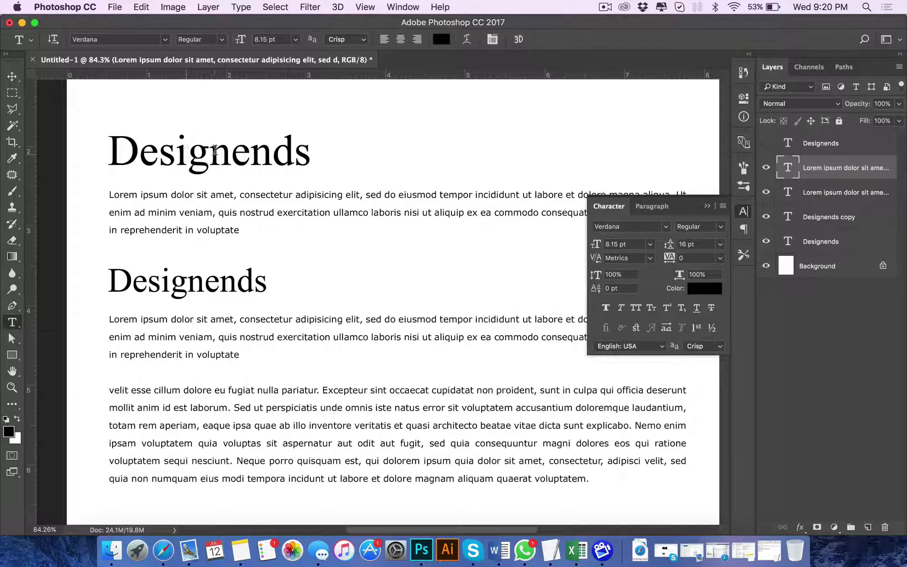
click(270, 151)
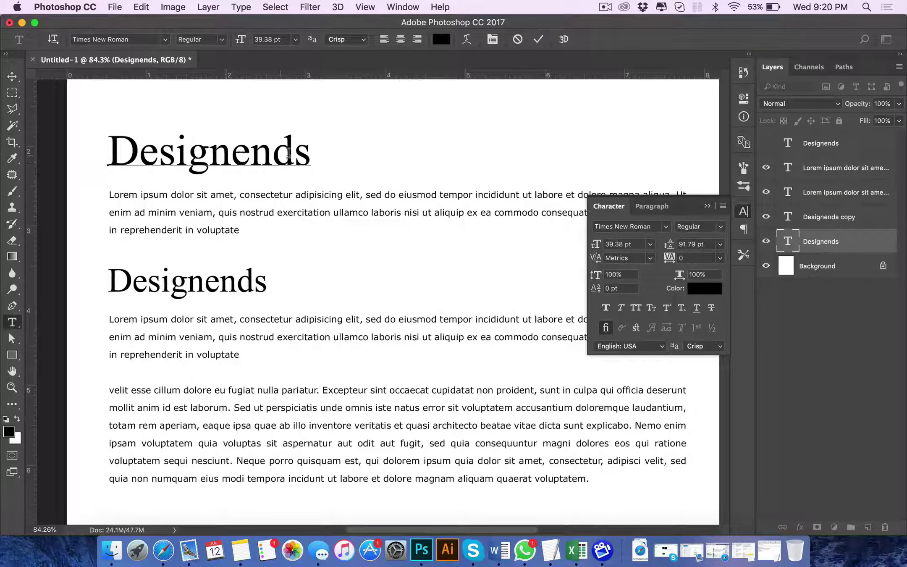
click(19, 78)
scroll(189, 168, down, 2)
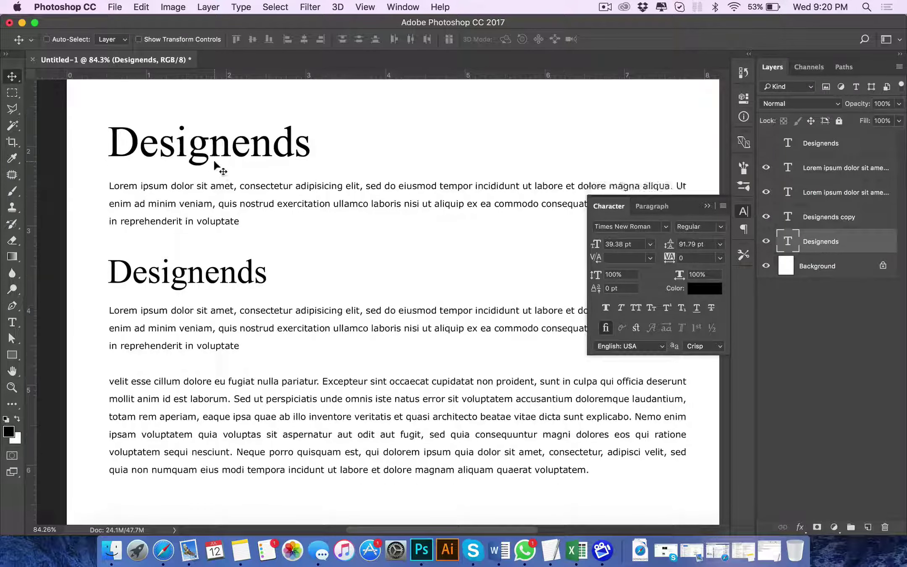
scroll(134, 166, right, 3)
scroll(242, 183, left, 2)
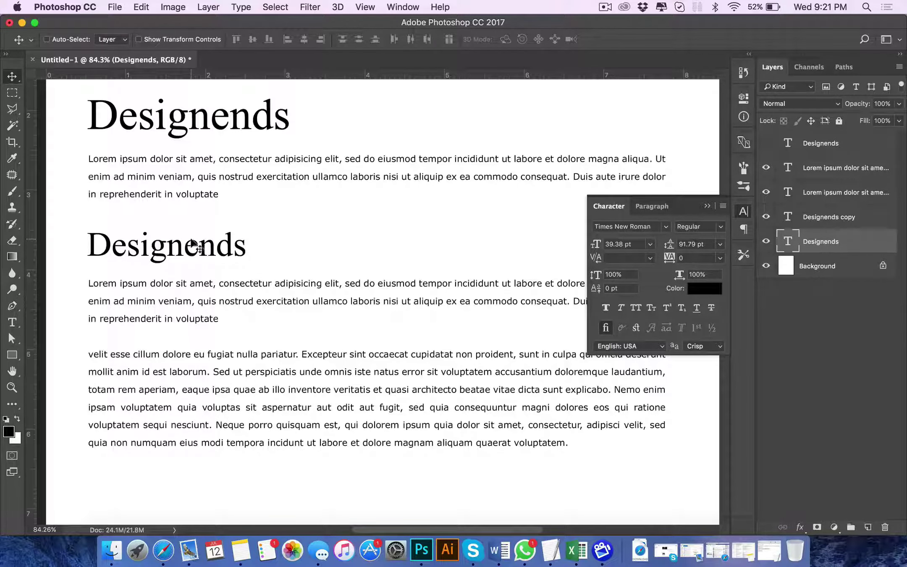
scroll(218, 257, down, 3)
- Duplicate the Designends heading below the body text and set the copy in Verdana
drag(227, 185, 231, 458)
key(t)
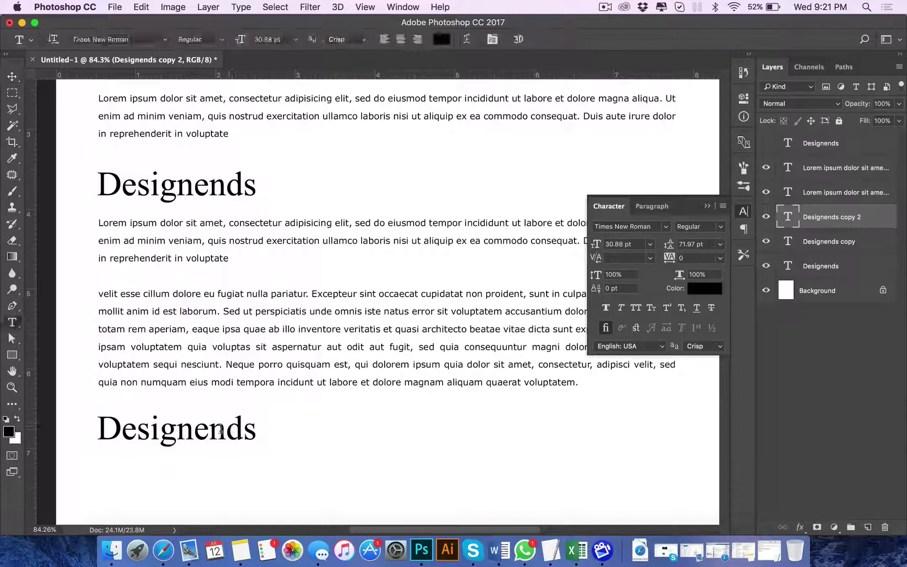
double_click(235, 428)
click(135, 39)
text(verd)
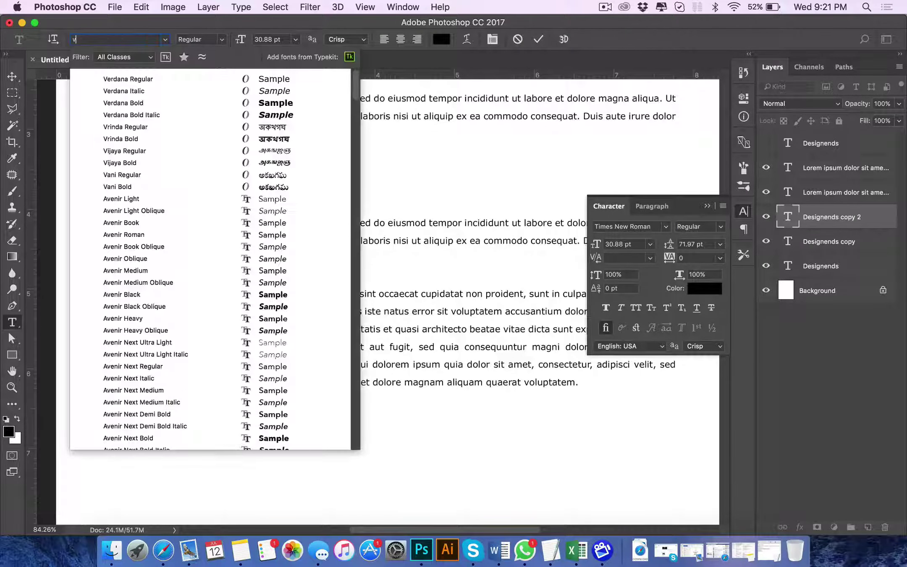
click(105, 79)
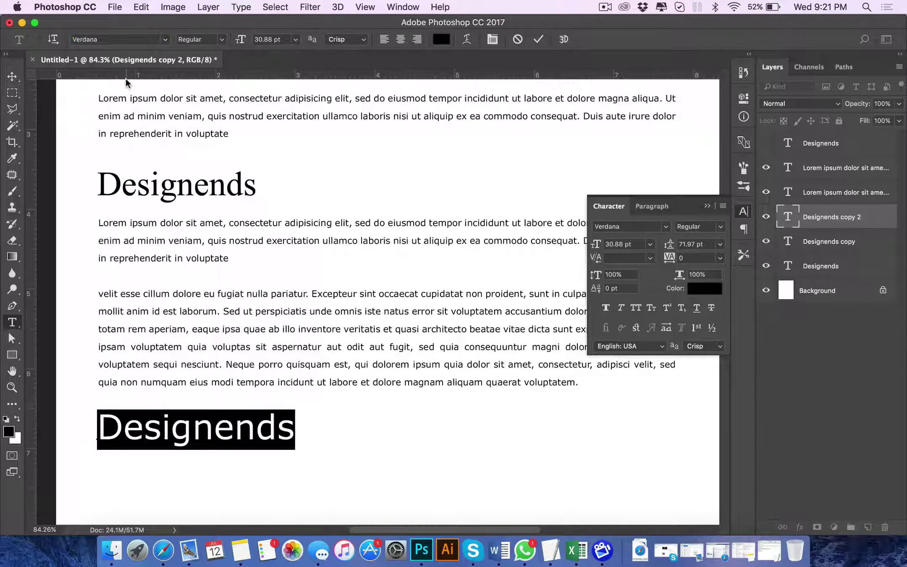
click(12, 76)
- Scale the Verdana heading down to about 18 pt
key(ctrl+t)
drag(296, 448, 212, 420)
key(Return)
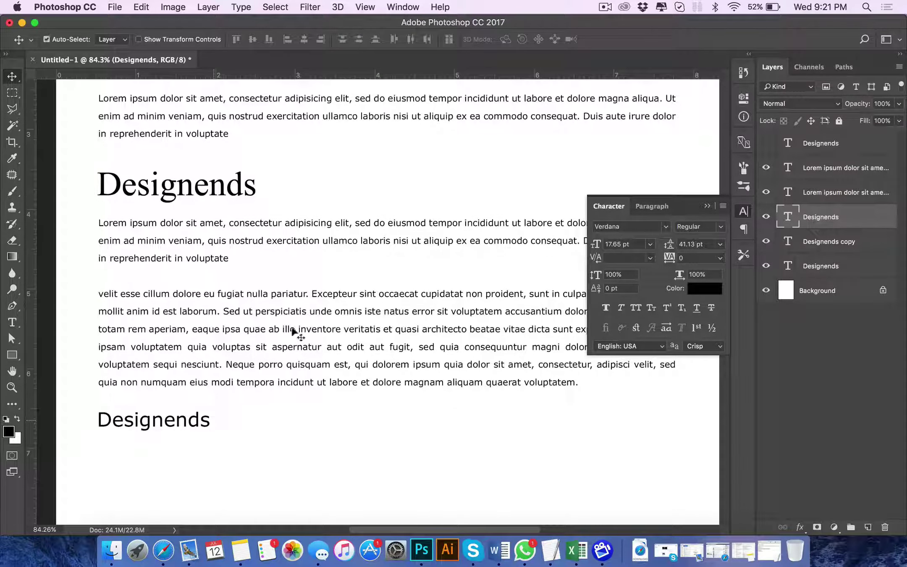
- Copy the Lorem Ipsum text block beneath the small Verdana heading and scroll to view it
mouse_move(308, 324)
mouse_down()
mouse_move(338, 437)
mouse_move(359, 463)
mouse_up()
scroll(446, 324, down, 2)
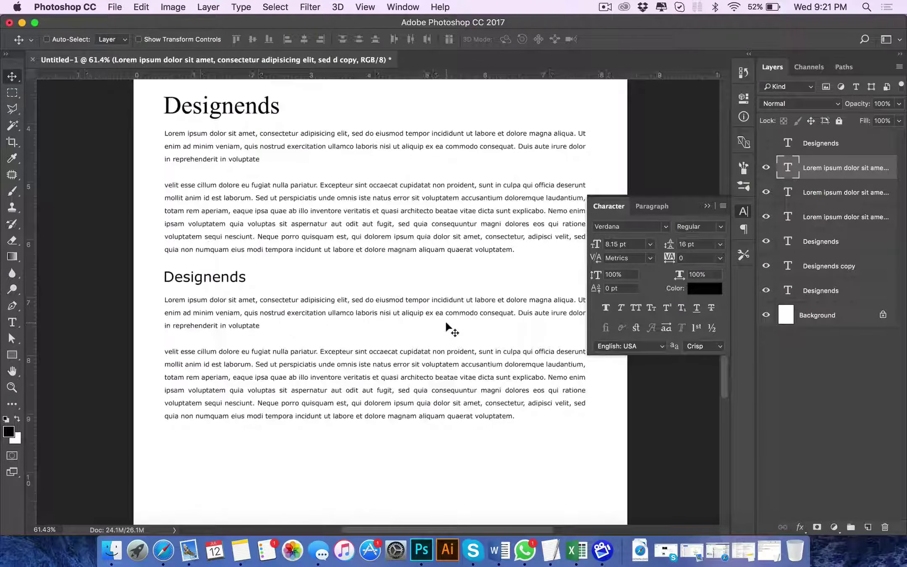
scroll(447, 326, down, 1)
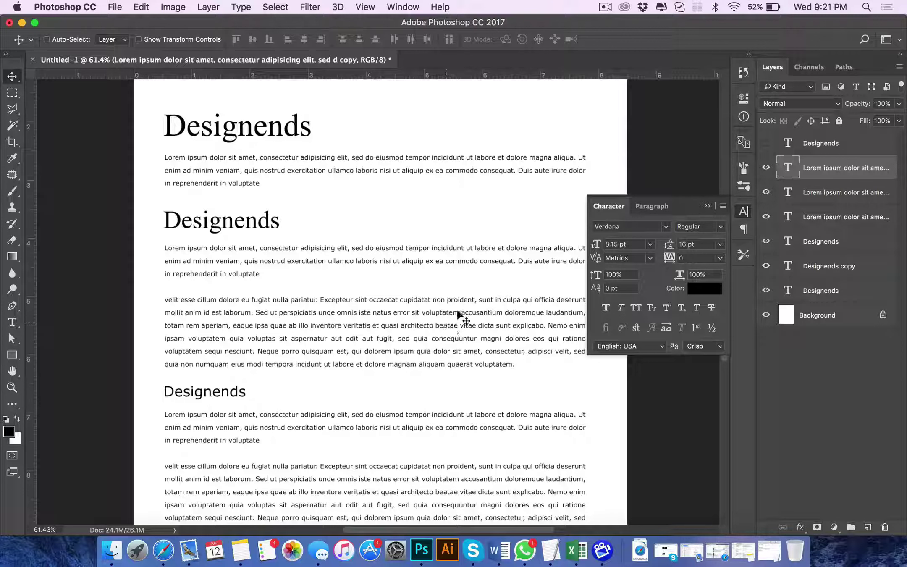
scroll(490, 220, right, 2)
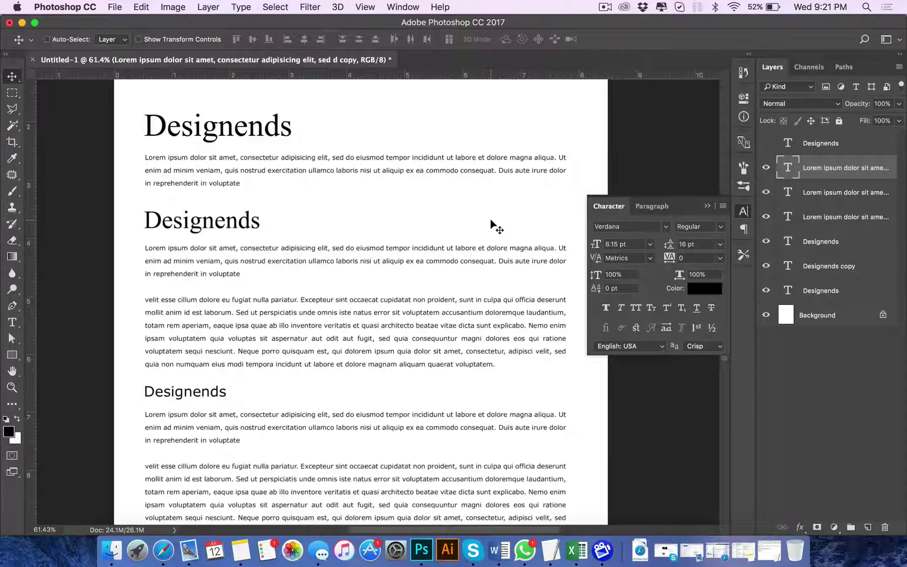